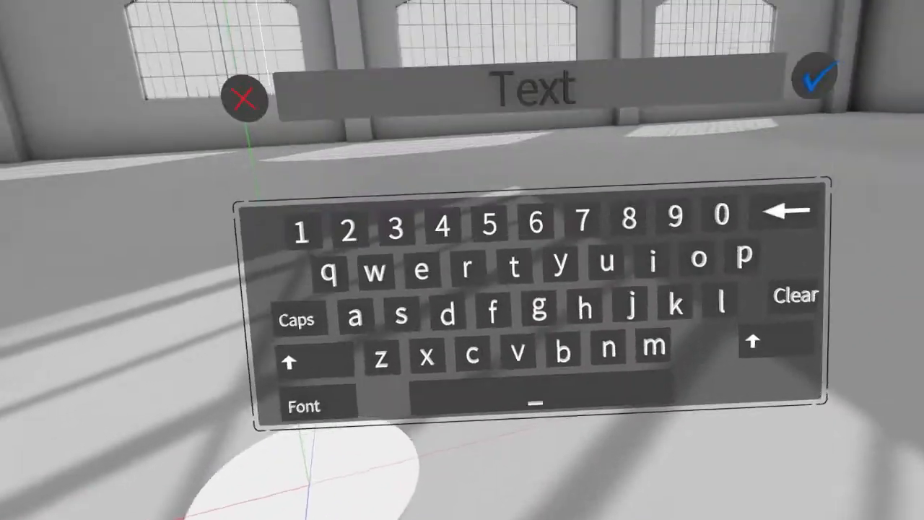
- Create a 3D text object reading "can you hear me ok" in a serif font
type("can you hear ke")
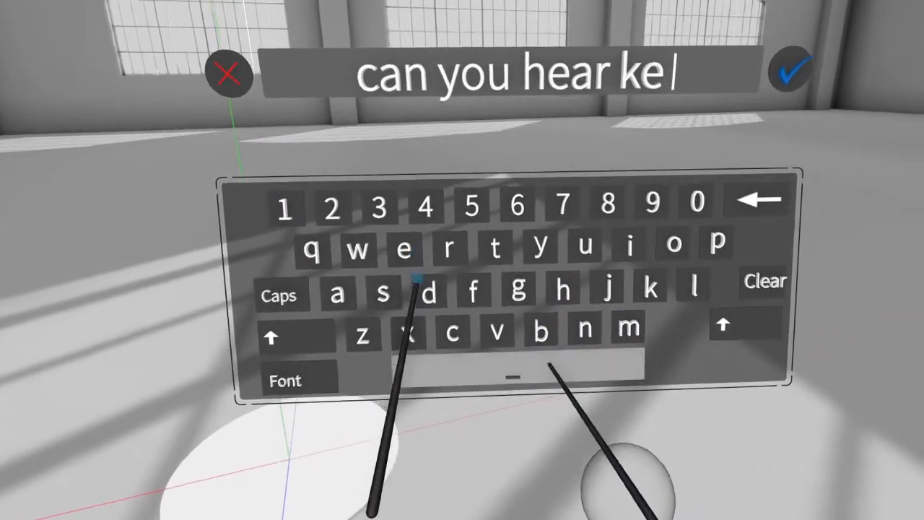
type("k")
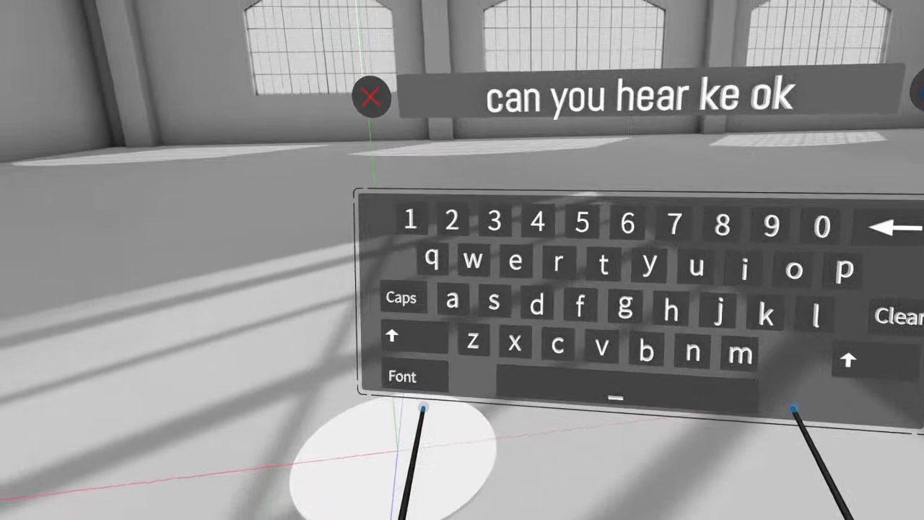
left_click(222, 413)
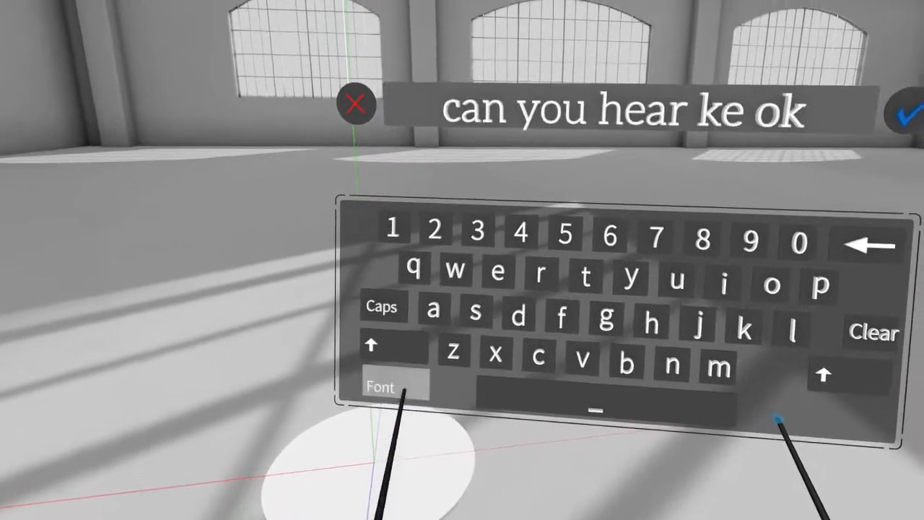
left_click(223, 413)
left_click(222, 413)
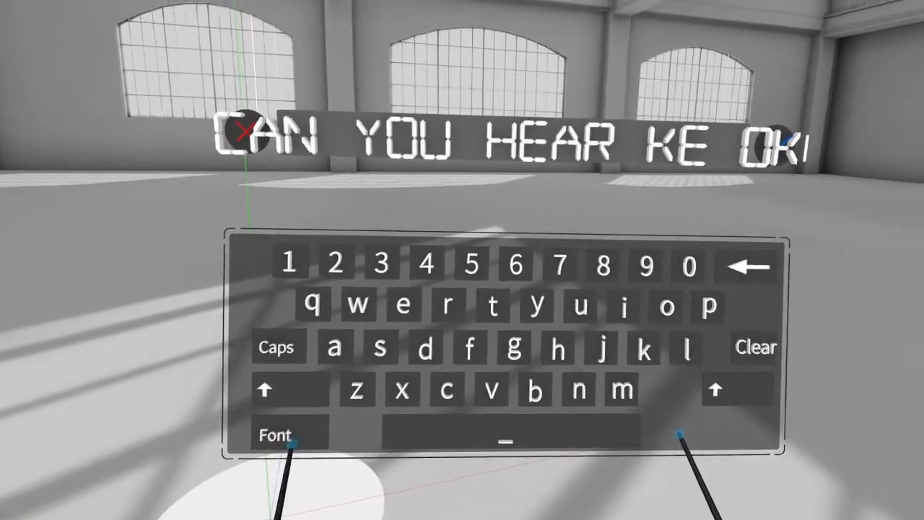
left_click(365, 390)
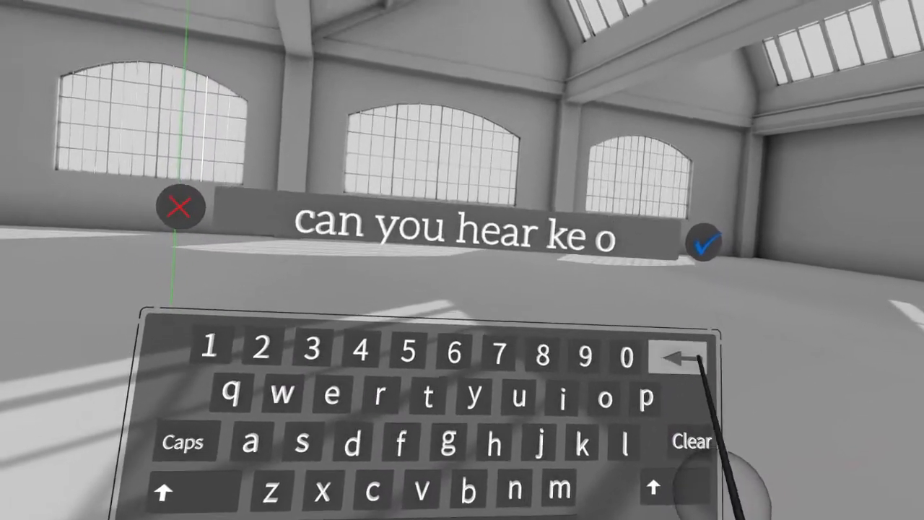
type("m")
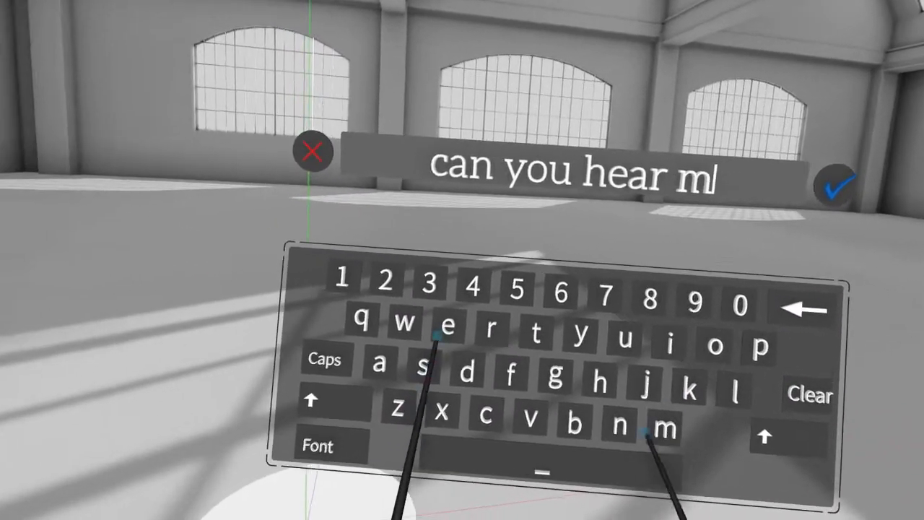
type("e ok")
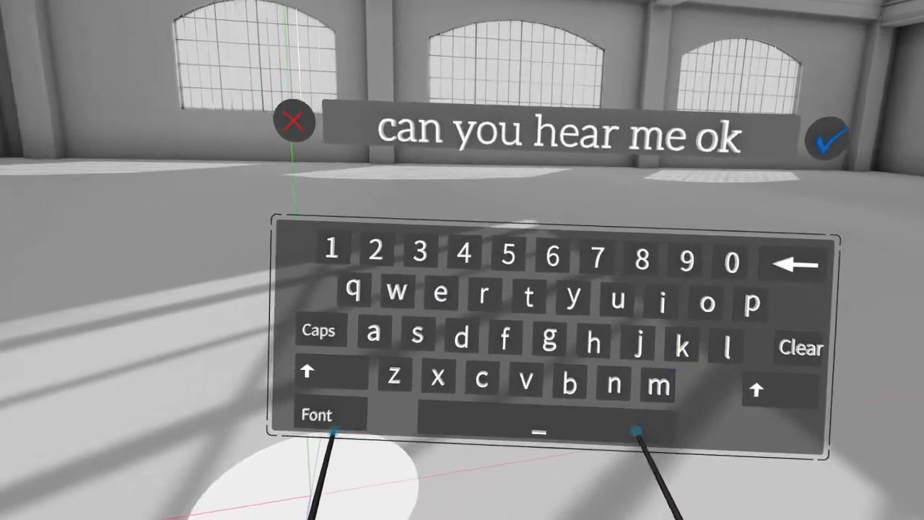
left_click(729, 157)
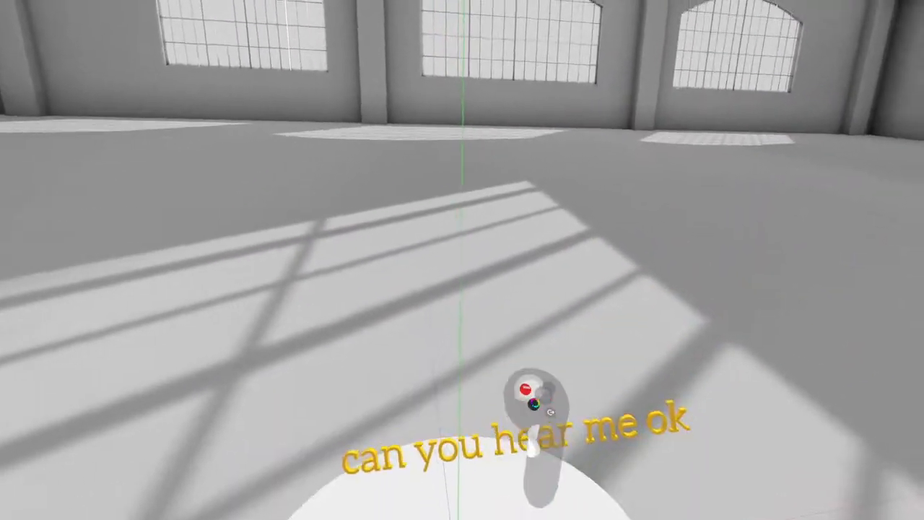
- Colour the 3D text golden yellow and choose the Stroke tool
left_click(492, 255)
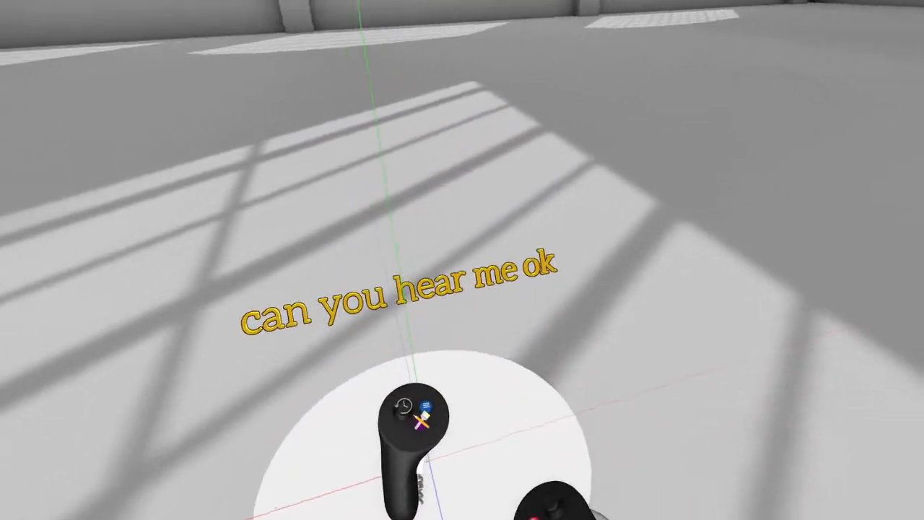
left_click(422, 414)
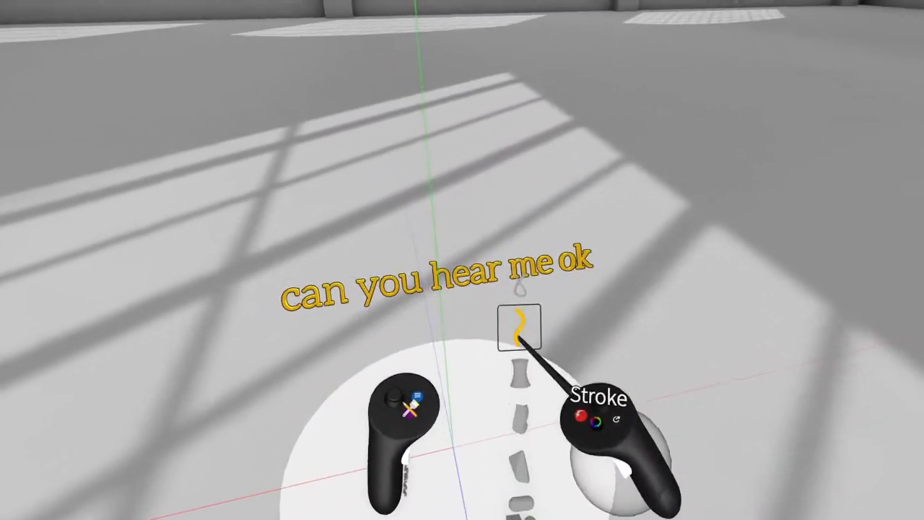
left_click(519, 338)
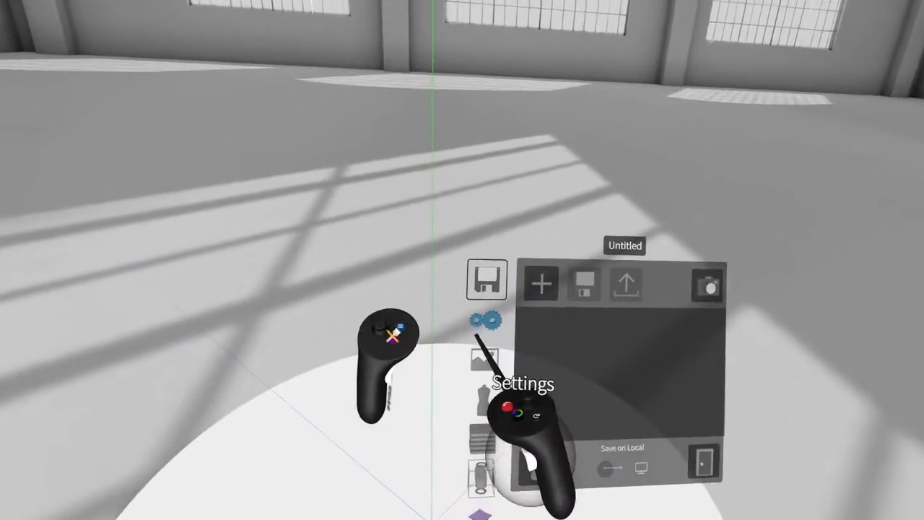
- Import the first standing mannequin prefab into the scene at a height of 170 cm
left_click(465, 324)
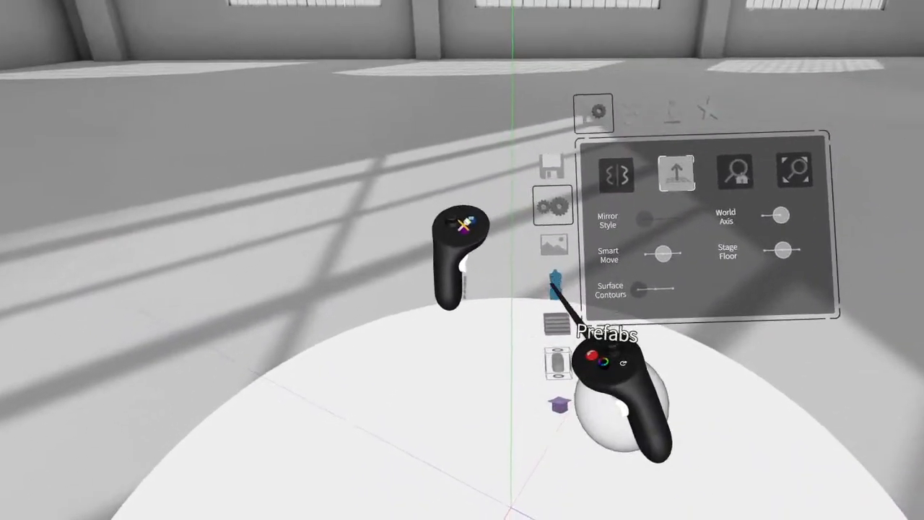
left_click(552, 283)
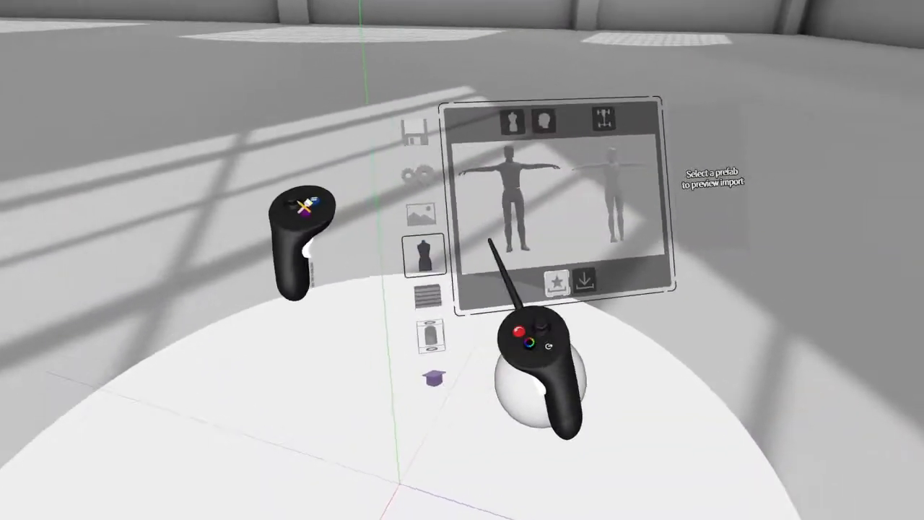
left_click_drag(586, 232, 611, 177)
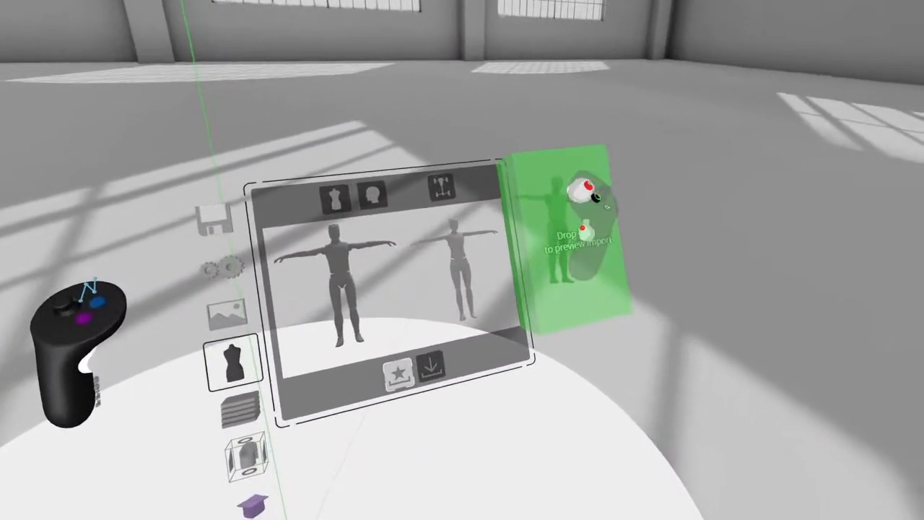
left_click_drag(604, 209, 639, 227)
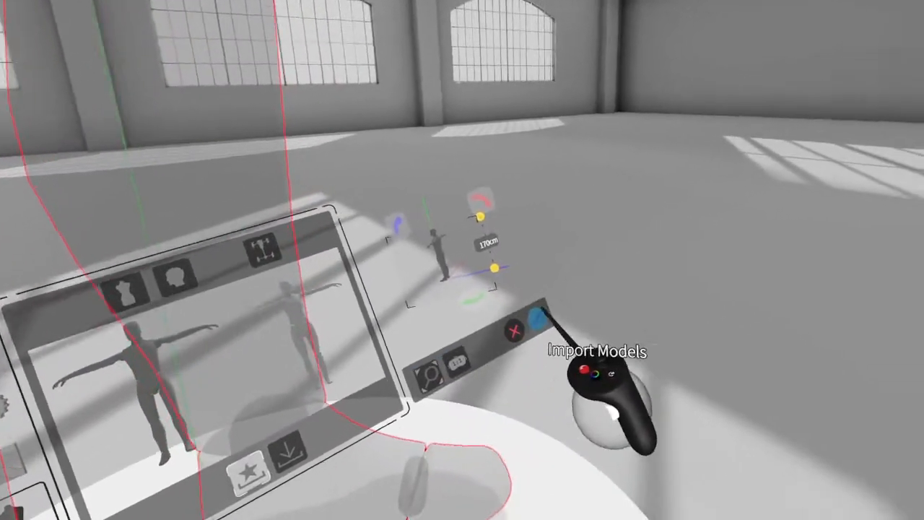
left_click(609, 353)
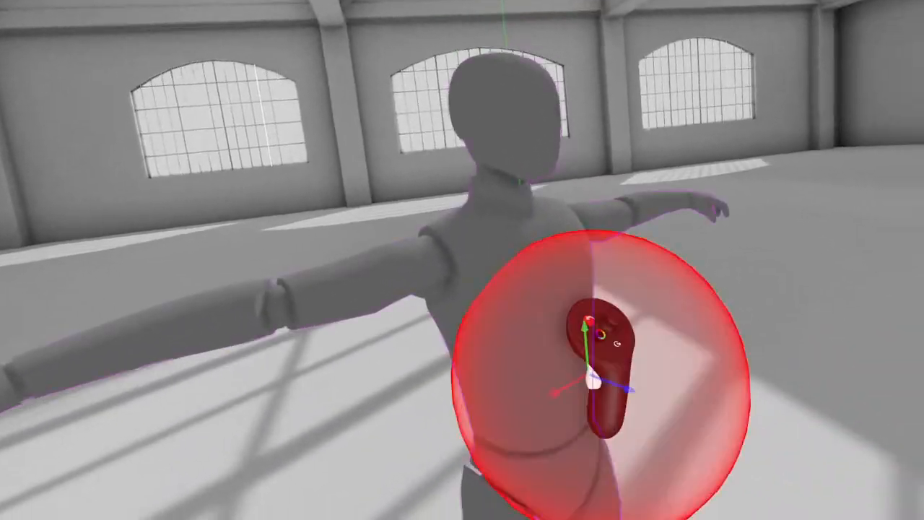
- Colour the imported mannequin light blue
left_click(601, 194)
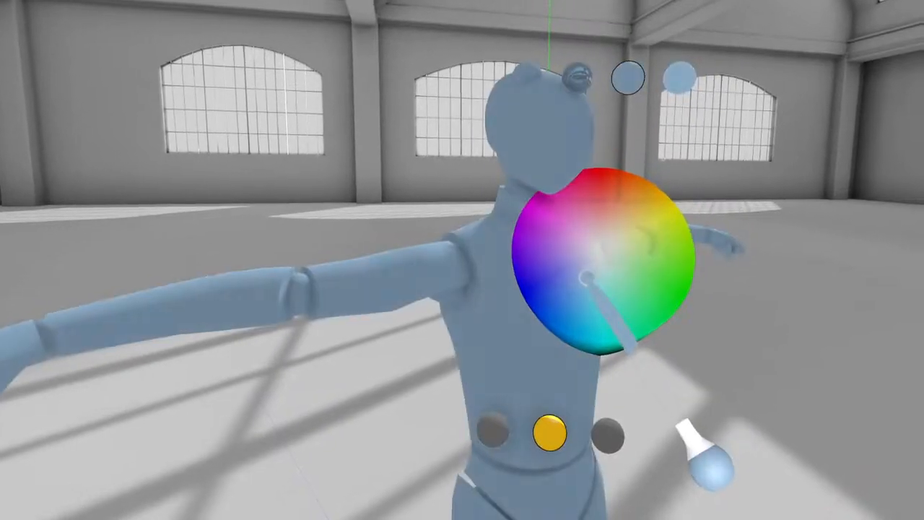
left_click(586, 277)
left_click(642, 278)
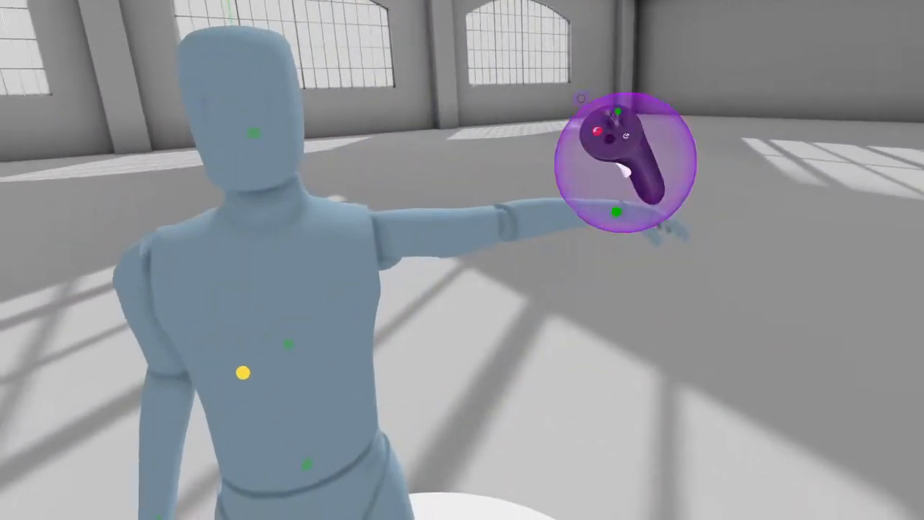
- Lower the mannequin's outstretched arm to its side and finish posing it
left_click_drag(624, 162, 617, 348)
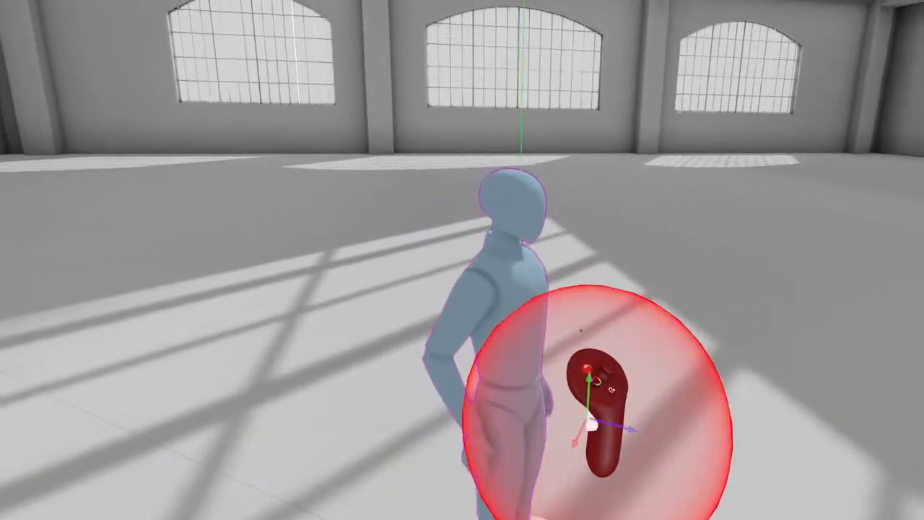
left_click(581, 331)
left_click(542, 449)
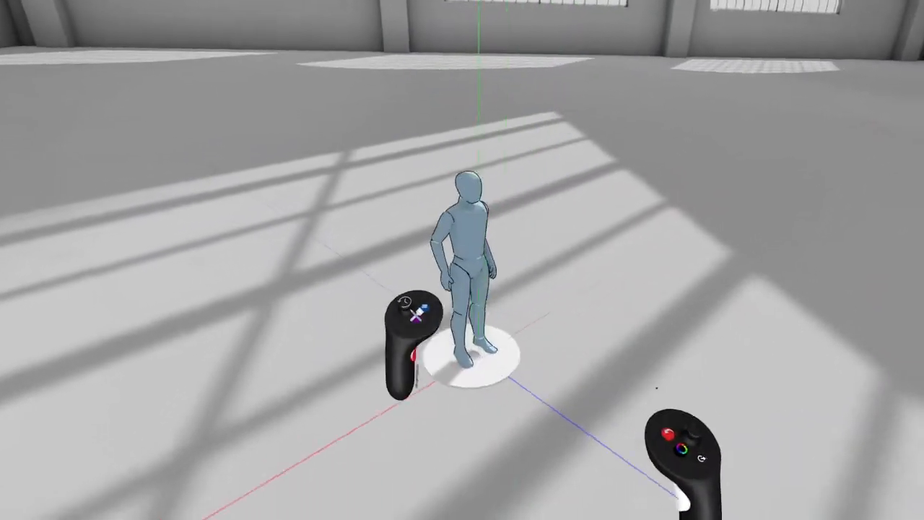
- Toggle the snapping 3D Grid in the experimental feature settings
left_click(453, 253)
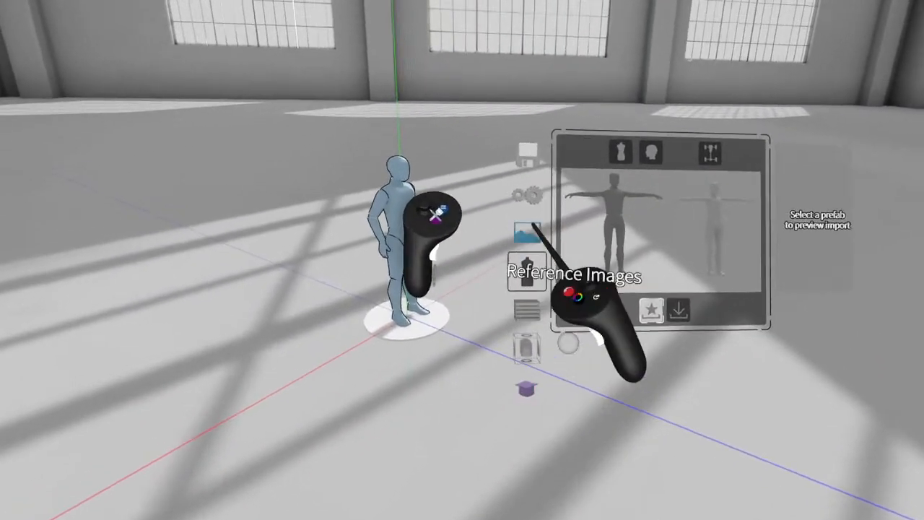
left_click(515, 197)
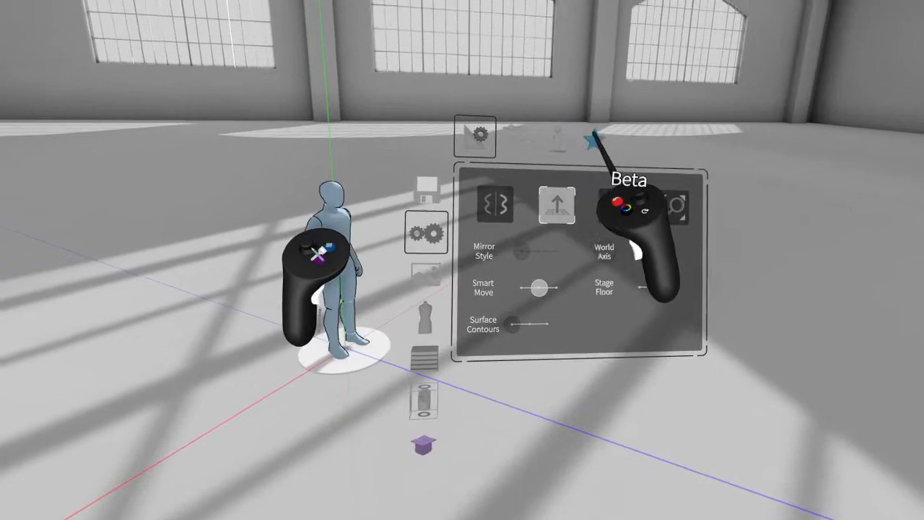
left_click(561, 73)
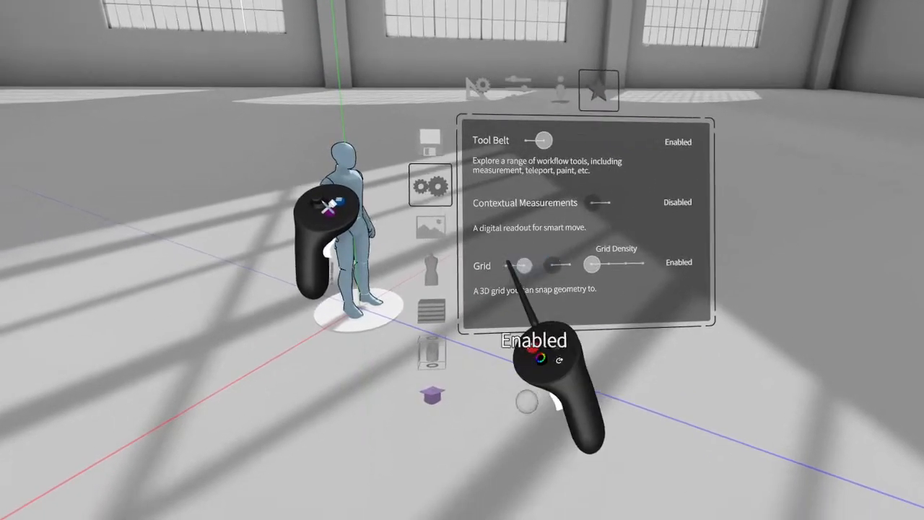
left_click(538, 268)
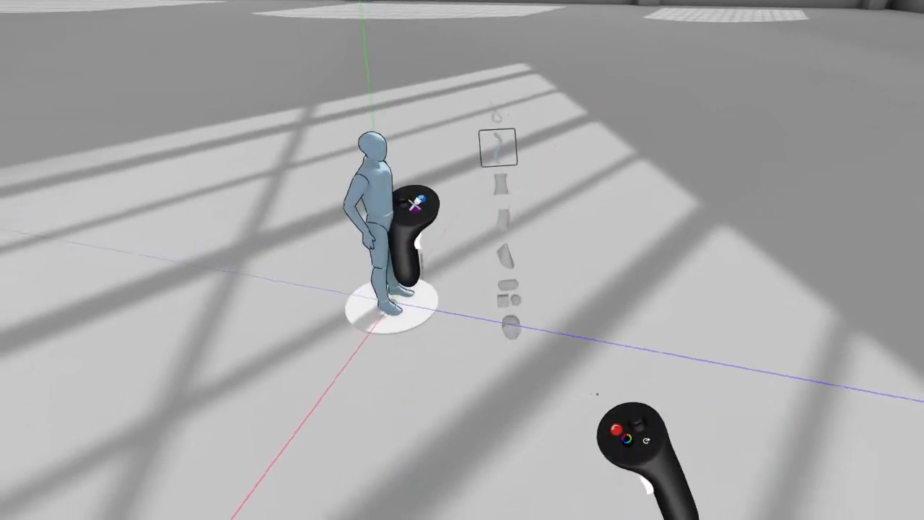
- Draw a low, wide box primitive on the floor next to the mannequin
left_click(508, 297)
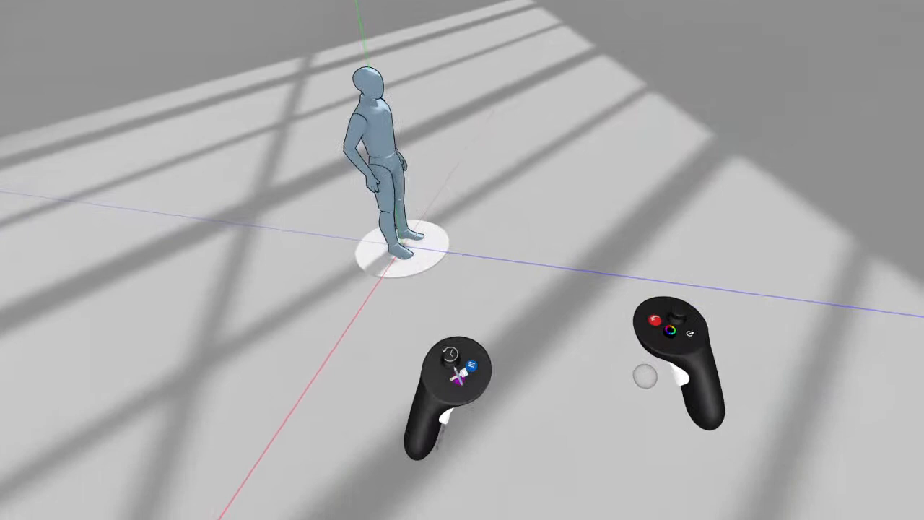
mouse_move(645, 377)
left_mouse_down()
mouse_move(643, 356)
mouse_move(609, 382)
mouse_move(653, 386)
left_mouse_up()
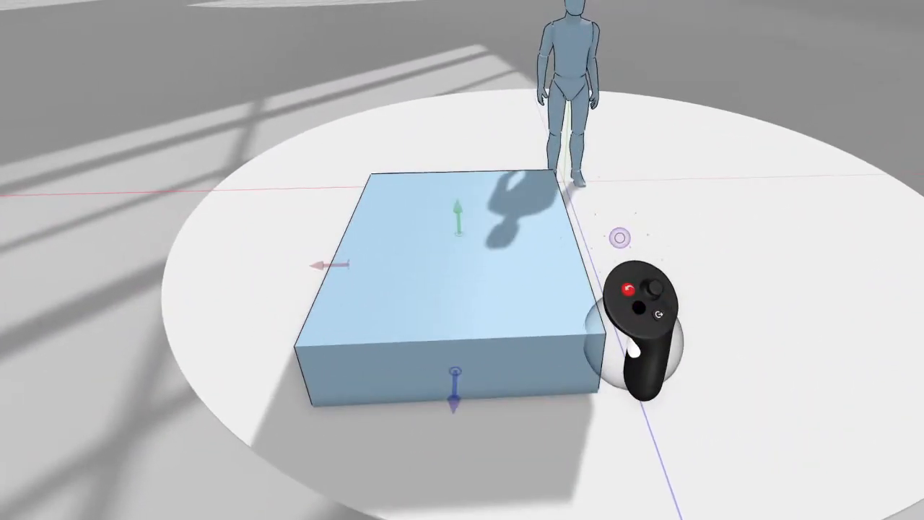
middle_click_drag(635, 343, 740, 365)
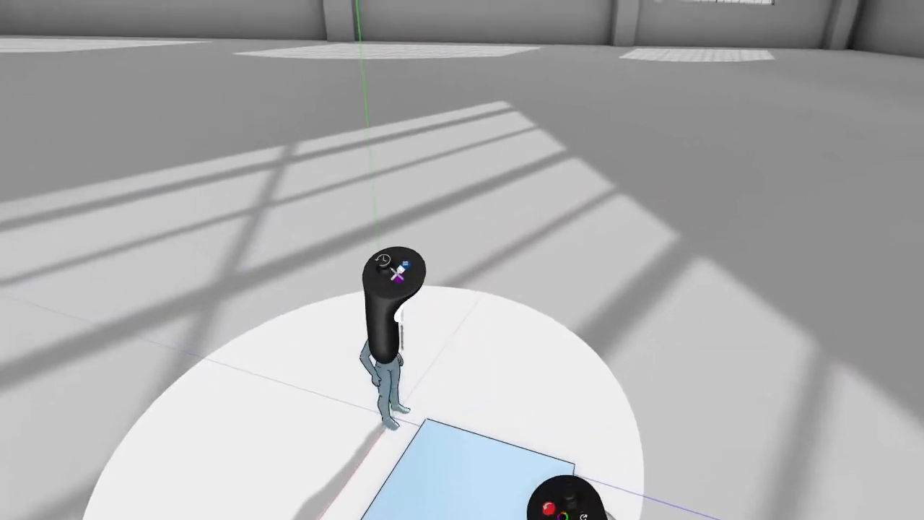
- Edit the box by pulling its side face outward and its upper face above the mannequin's height
left_click(405, 266)
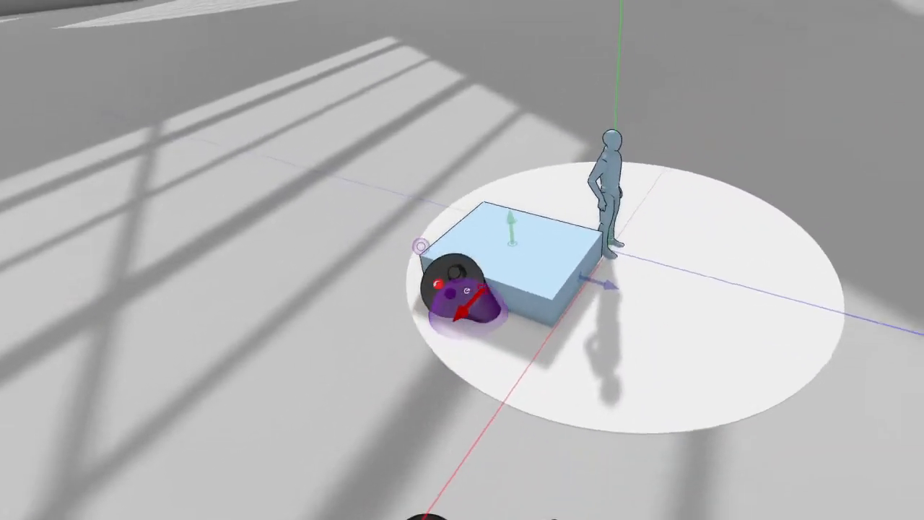
left_click_drag(467, 305, 343, 442)
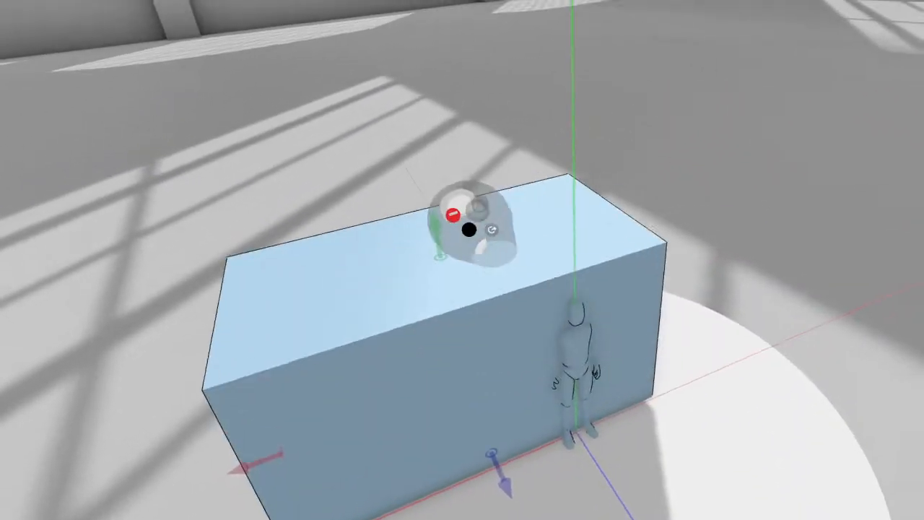
left_click_drag(421, 174, 417, 119)
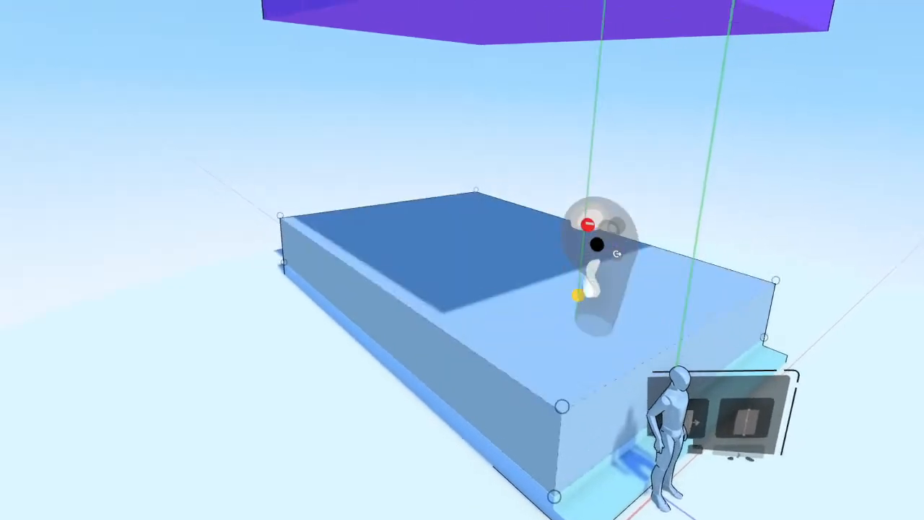
- Adjust the geometry of the light blue lower volume behind the mannequin and toggle Vertical Lock
left_click_drag(577, 295, 586, 352)
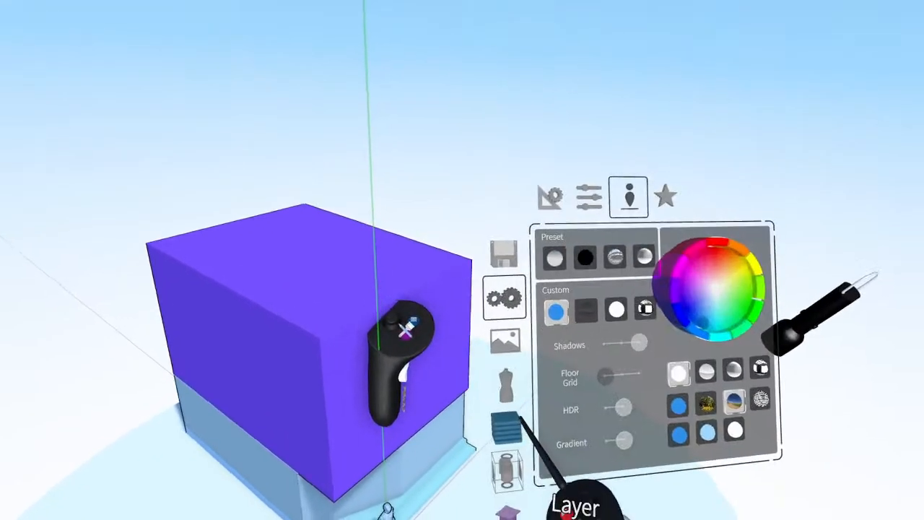
left_click(510, 215)
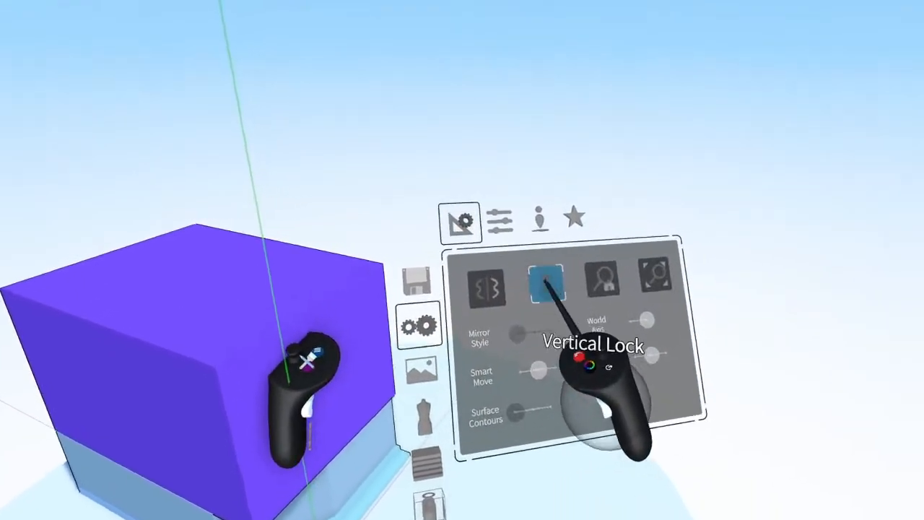
left_click(546, 286)
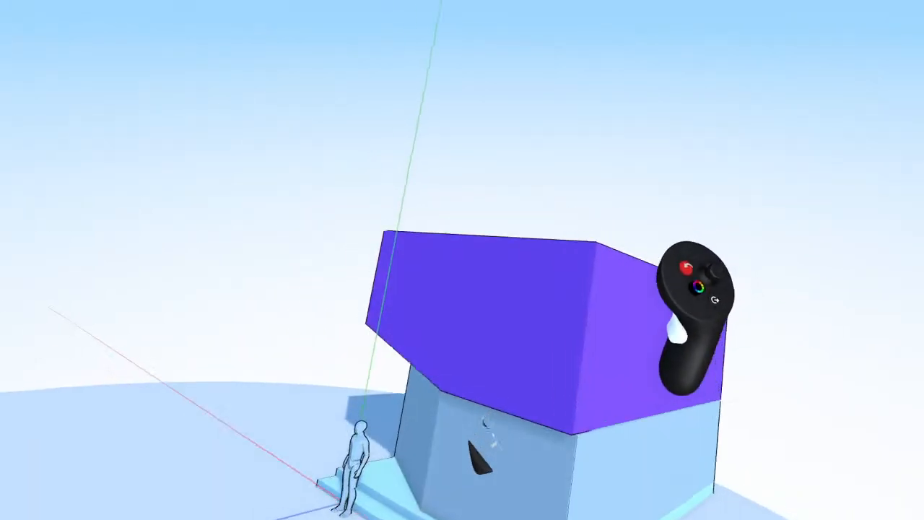
- Reshape the purple upper volume by moving its corner points and cover its open top with a face
left_click_drag(667, 268, 722, 140)
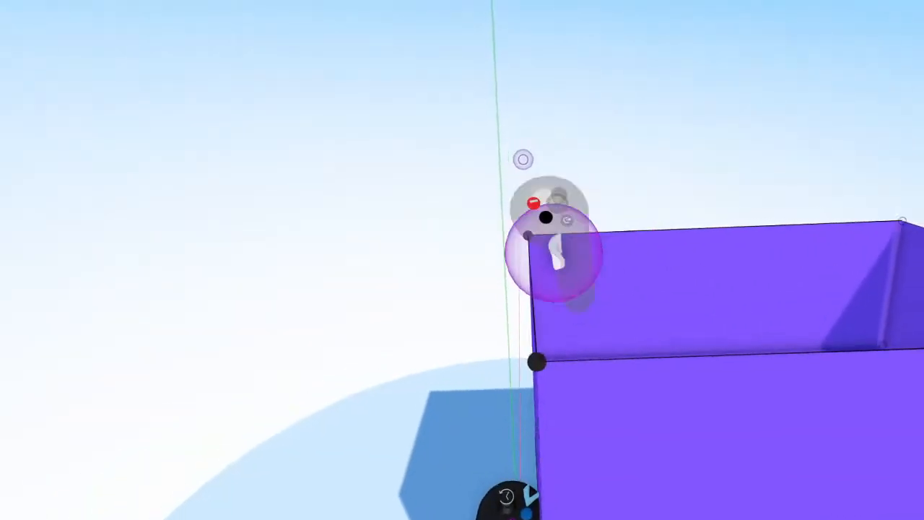
left_click_drag(553, 252, 621, 172)
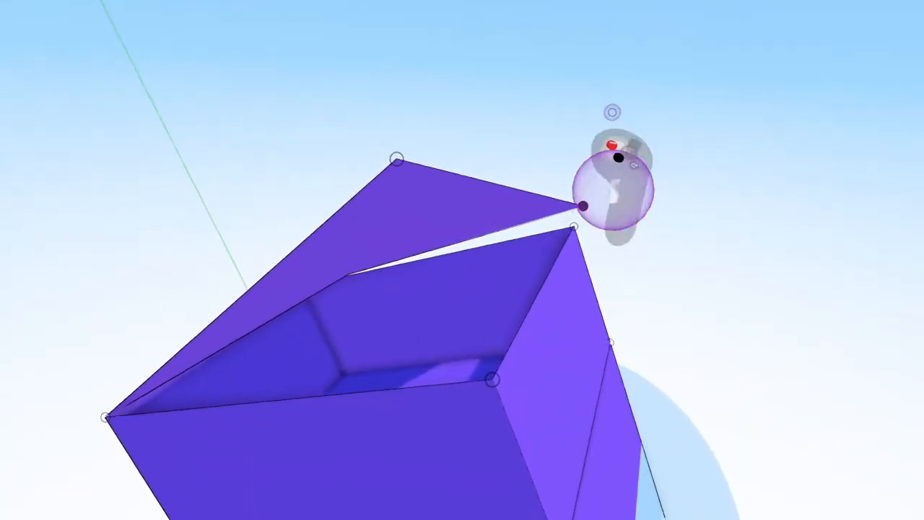
left_click_drag(629, 209, 624, 222)
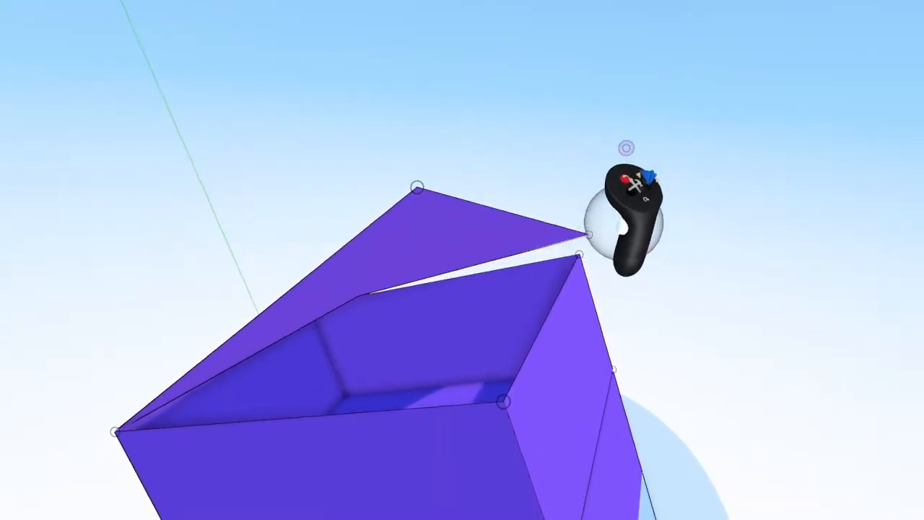
left_click_drag(560, 170, 612, 193)
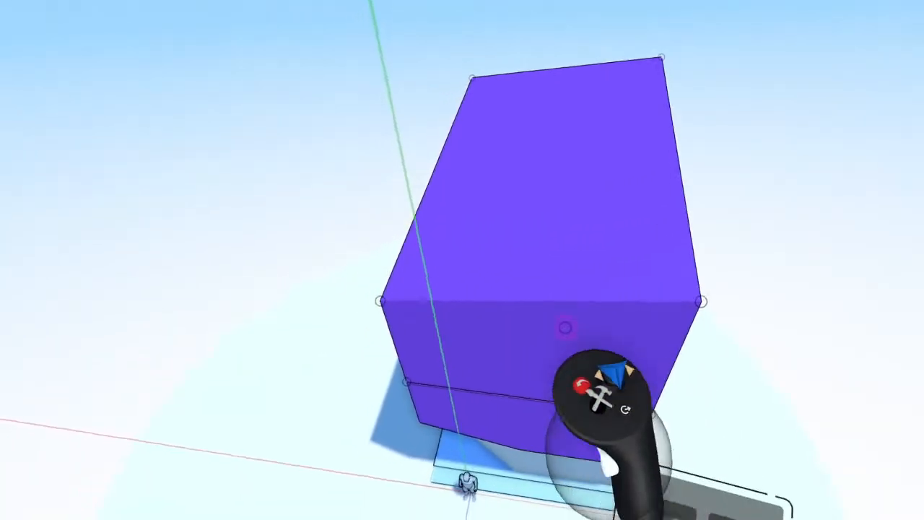
left_click_drag(614, 346, 640, 215)
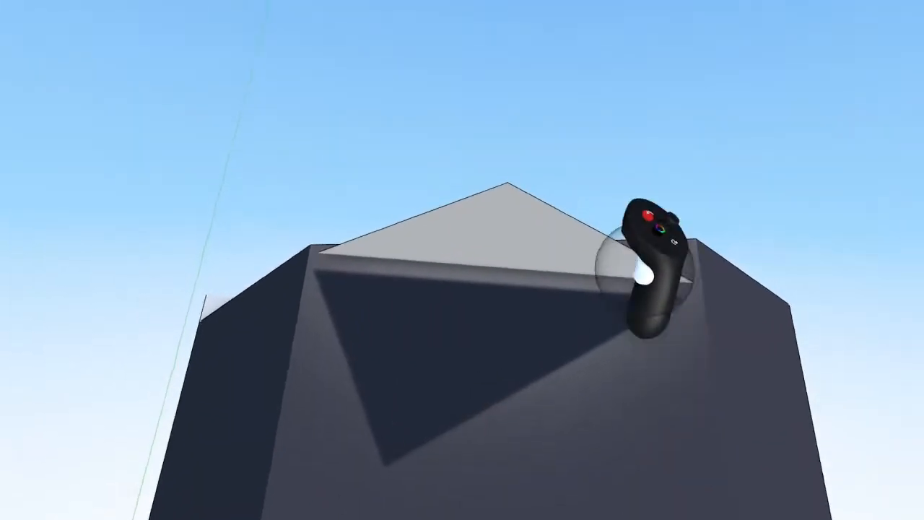
- Shape the triangular pink volume on the dark building's facade by moving its inset inner face
left_click_drag(582, 153, 573, 134)
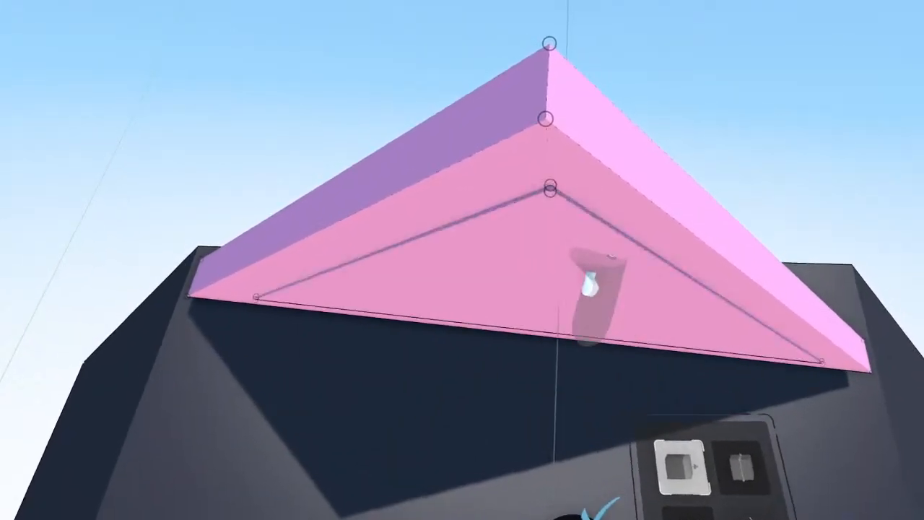
left_click_drag(591, 284, 596, 313)
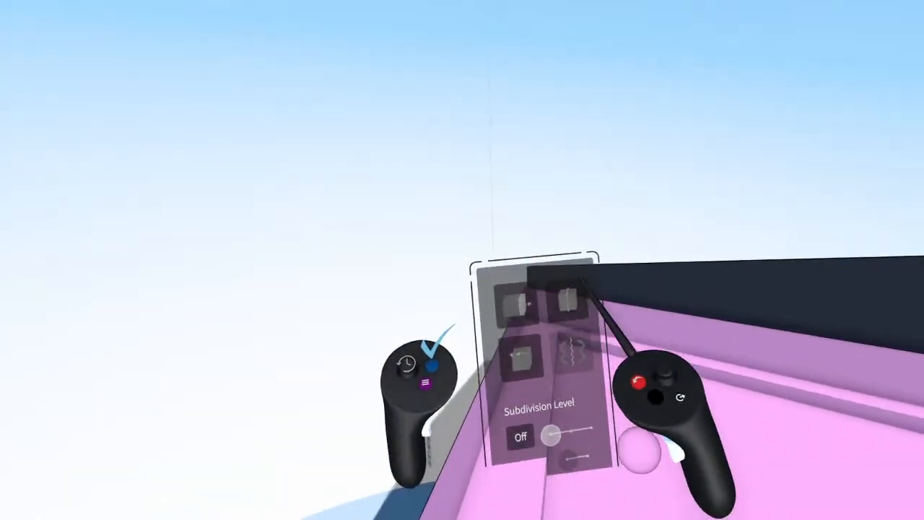
left_click(575, 370)
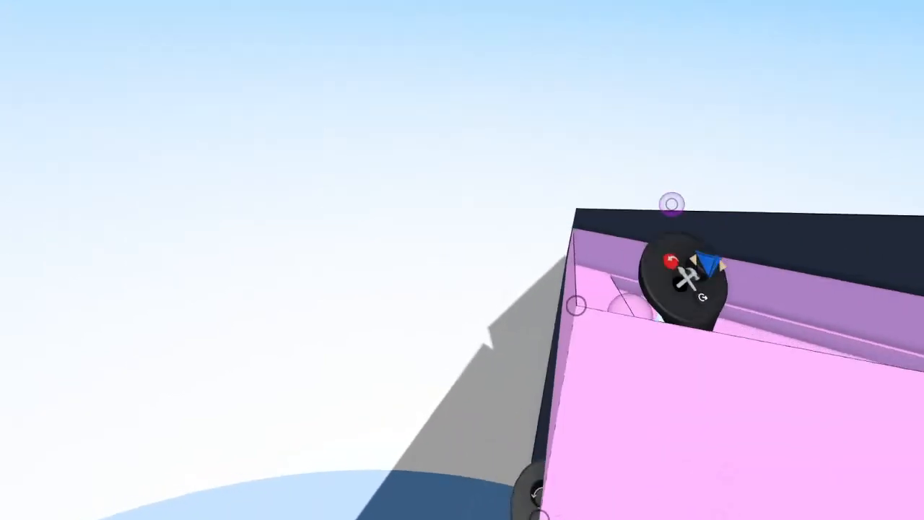
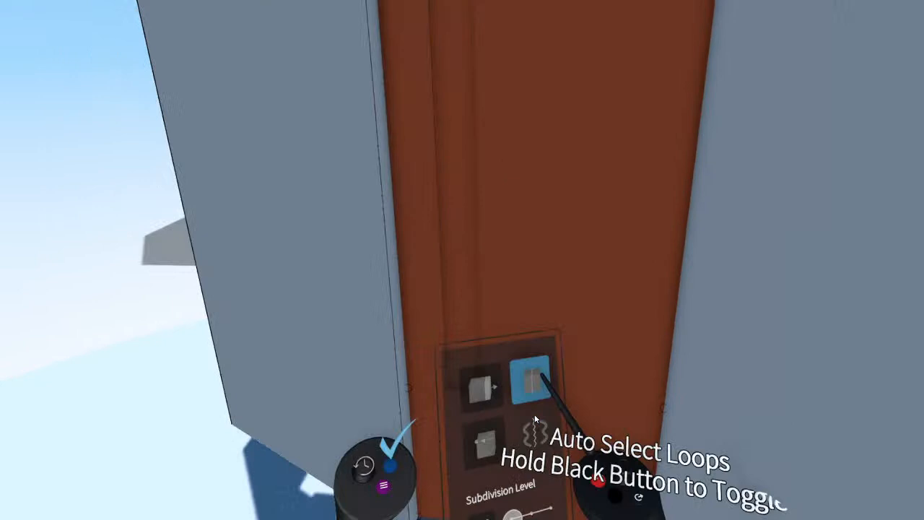
- Toggle the Auto Select Loops option for editing the building's facade geometry
left_click(540, 377)
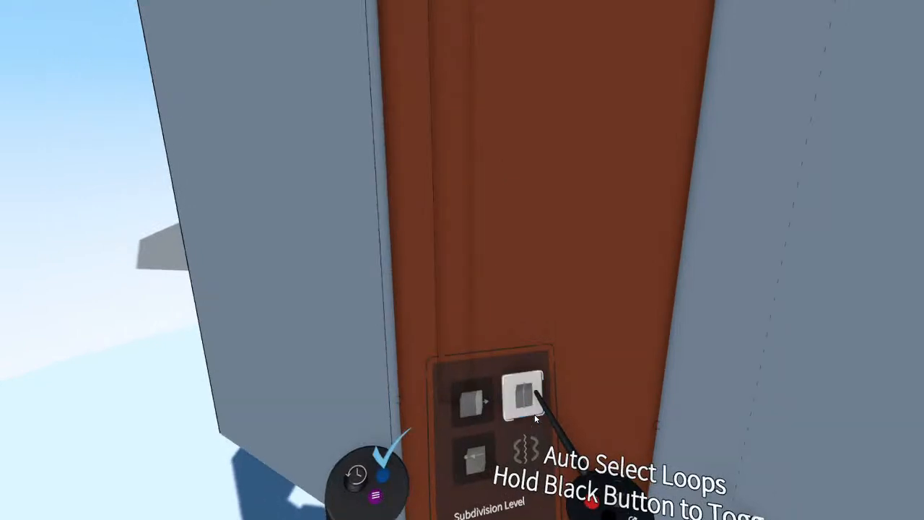